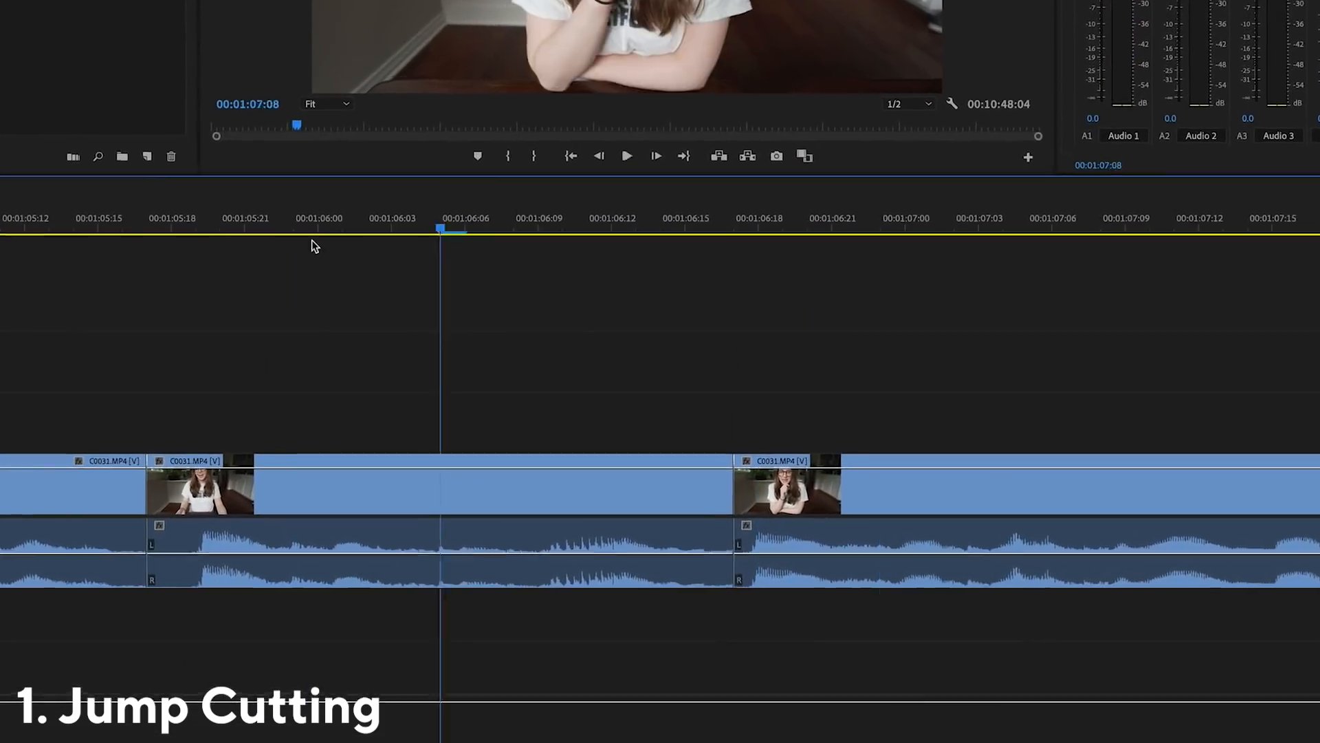
- Offset the video edit from the audio cut near 00:01:06:17 by trimming the adjoining clip edges independently
{"action": "key", "text": "space"}
{"action": "left_click_drag", "start_coordinate": [737, 493], "coordinate": [760, 494]}
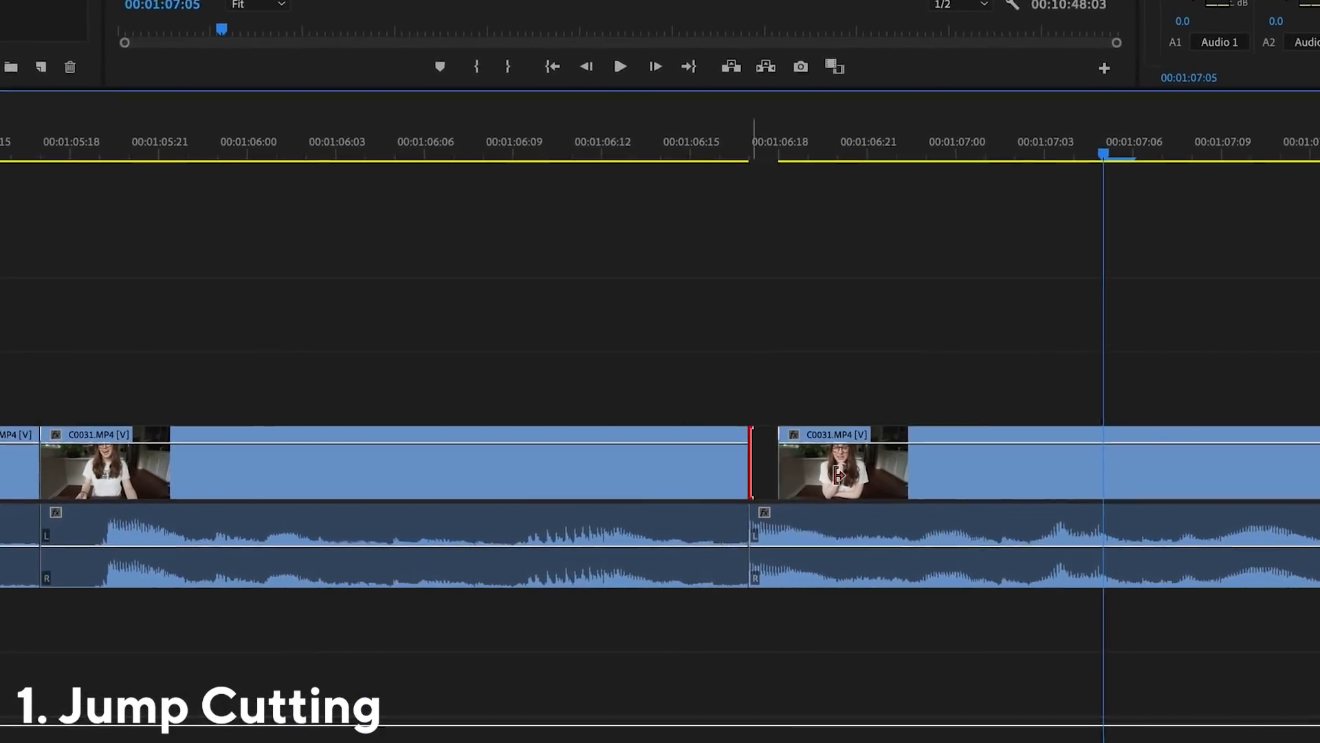
{"action": "left_click_drag", "start_coordinate": [839, 474], "coordinate": [842, 474]}
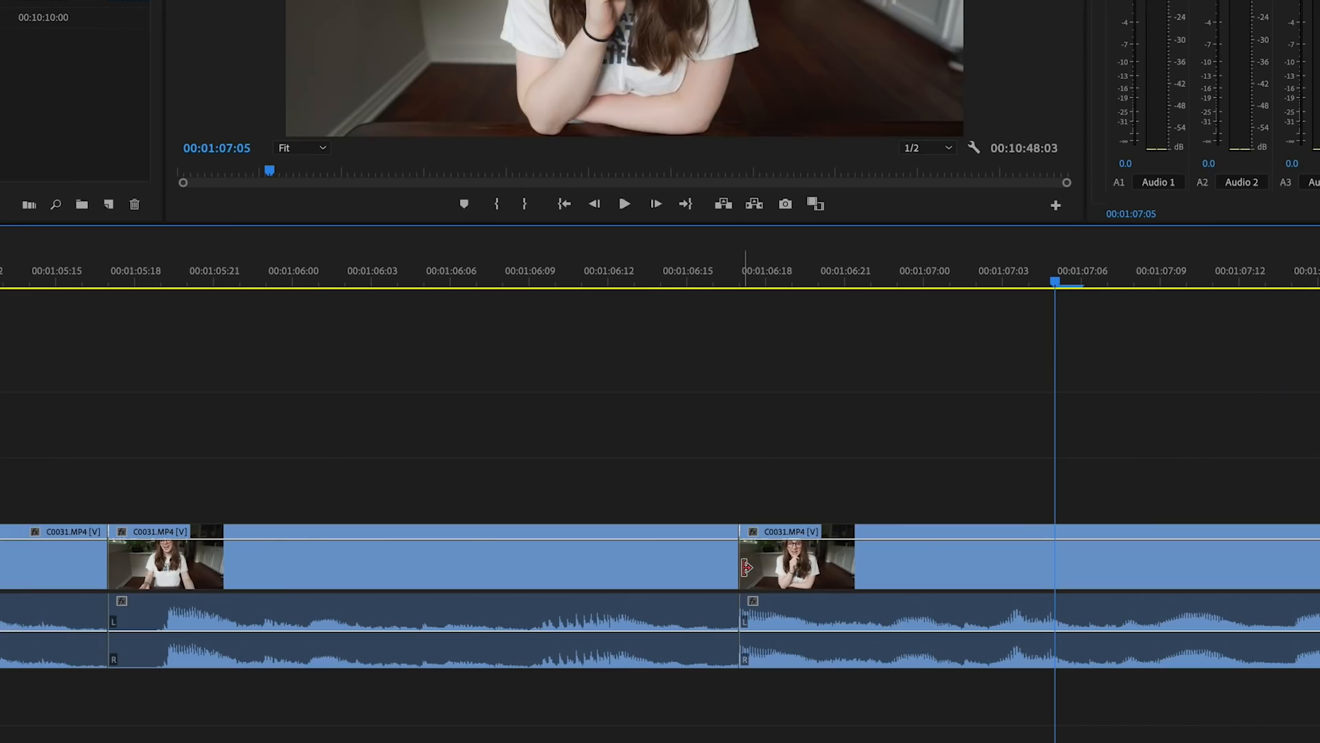
{"action": "left_click_drag", "start_coordinate": [737, 571], "coordinate": [757, 575]}
{"action": "left_click_drag", "start_coordinate": [740, 641], "coordinate": [708, 621]}
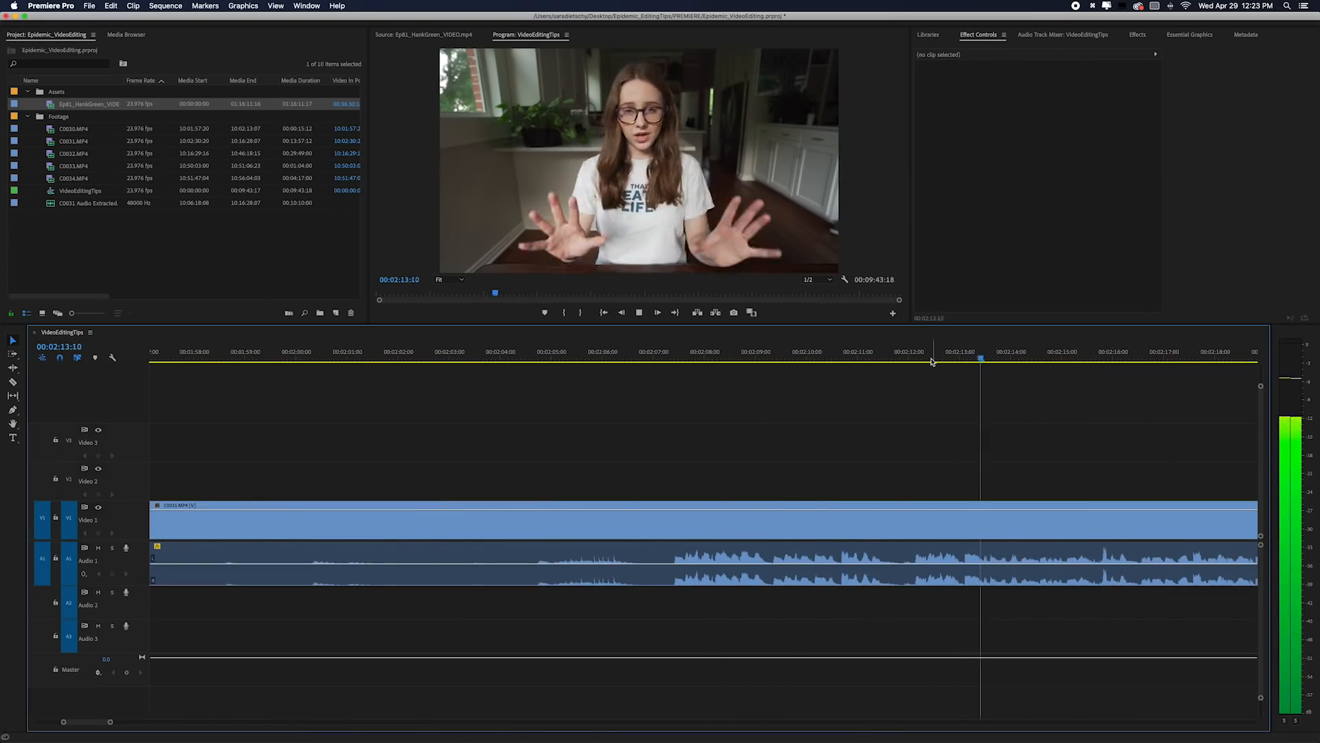
- Ripple-trim the unwanted footage before the speech and tighten the clip end at the cut near 00:01:47:06
{"action": "key", "text": "q"}
{"action": "key", "text": "space"}
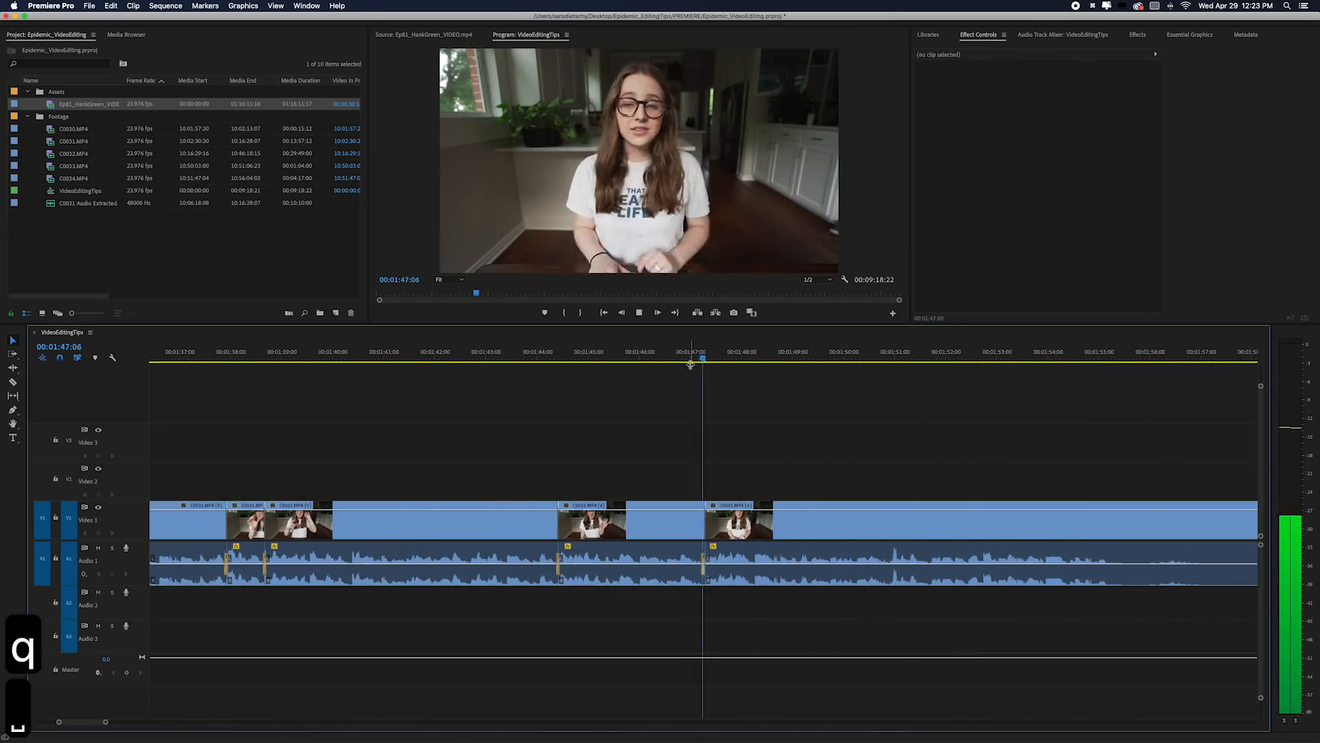
{"action": "key", "text": "equal"}
{"action": "key", "text": "equal"}
{"action": "key", "text": "equal"}
{"action": "key", "text": "space"}
{"action": "key", "text": "w"}
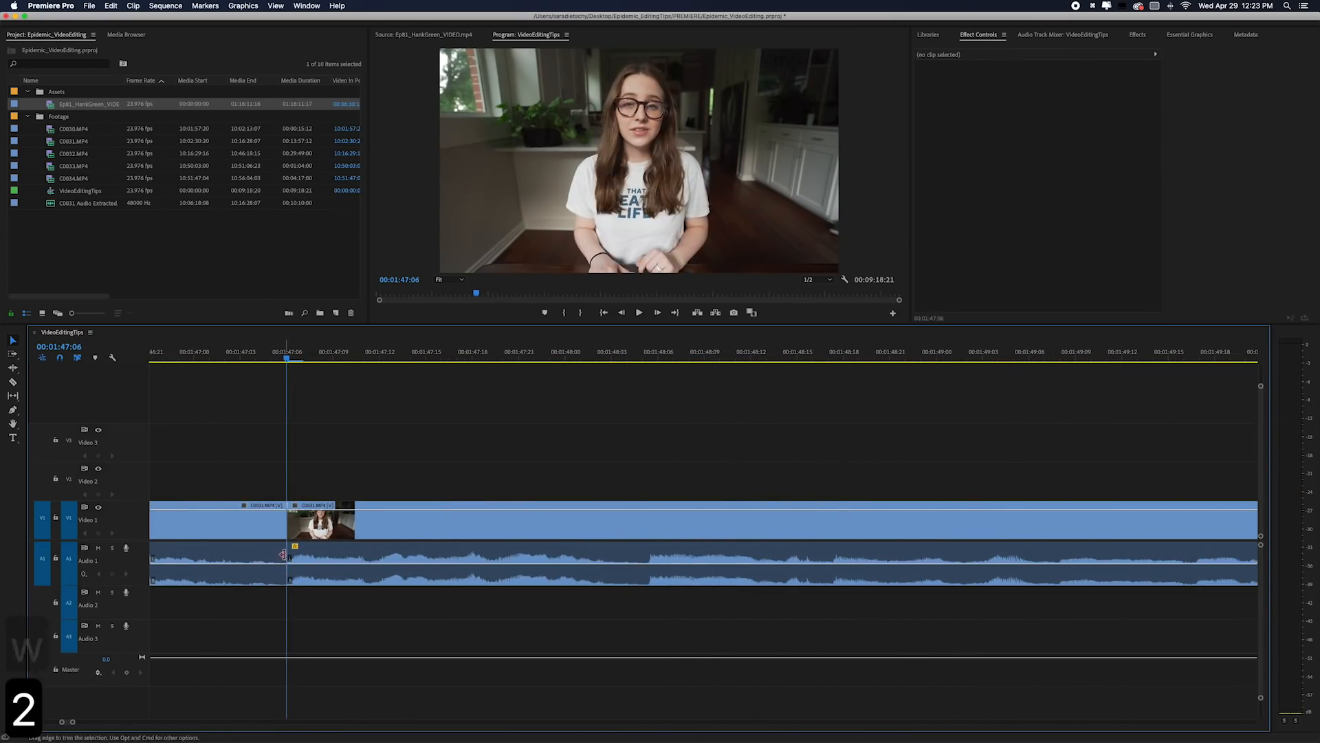
- Apply the default audio transition to the cuts at about 00:01:47:06 and 00:01:55
{"action": "key", "text": "shift+super+d"}
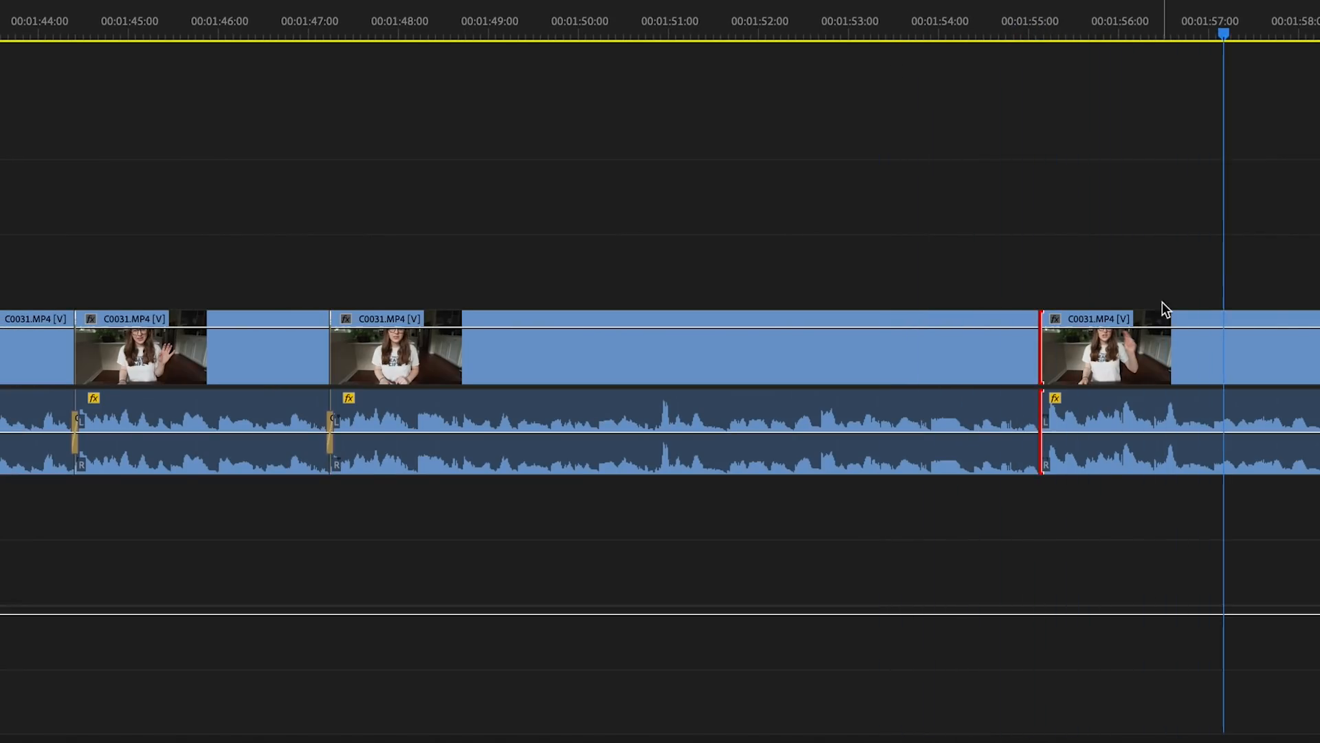
{"action": "key", "text": "shift+super+d"}
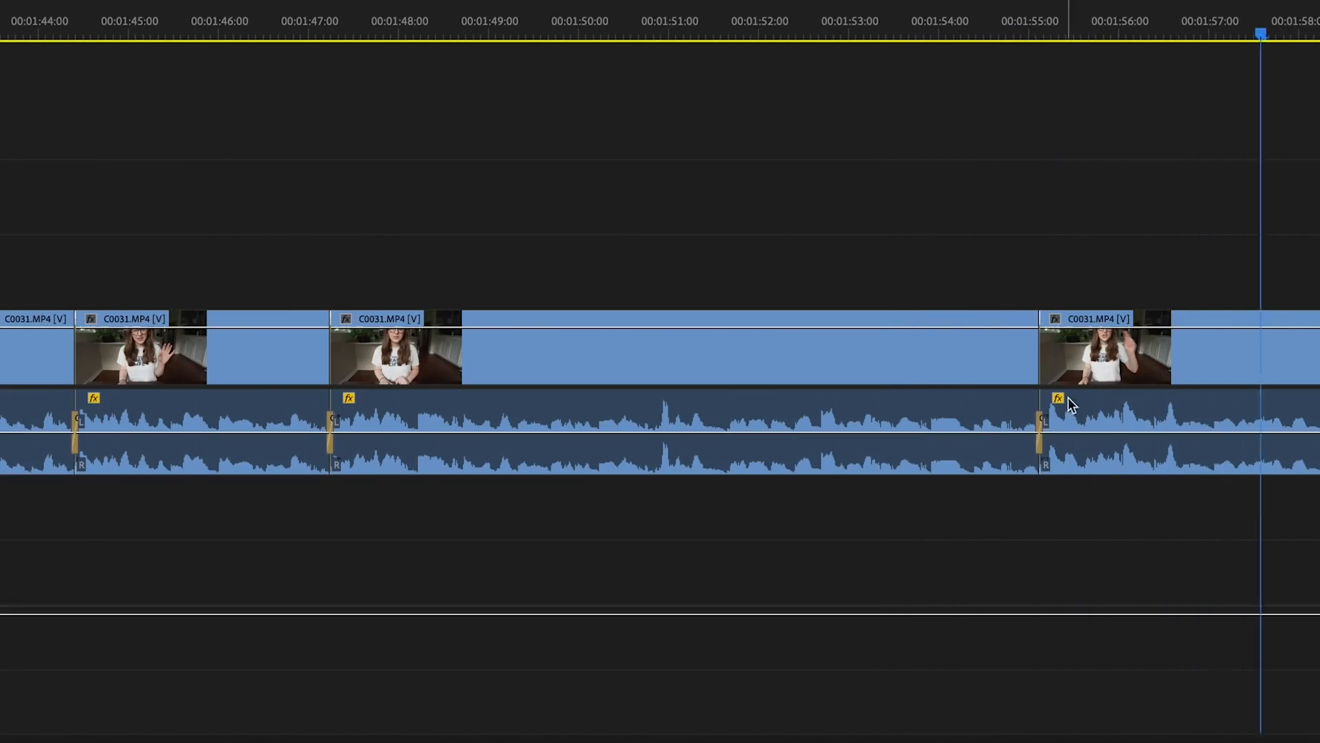
- Select all the clips up to 00:01:47:07 and apply the default audio transition to every cut between them
{"action": "left_click", "coordinate": [296, 29]}
{"action": "left_click_drag", "start_coordinate": [1187, 521], "coordinate": [256, 422]}
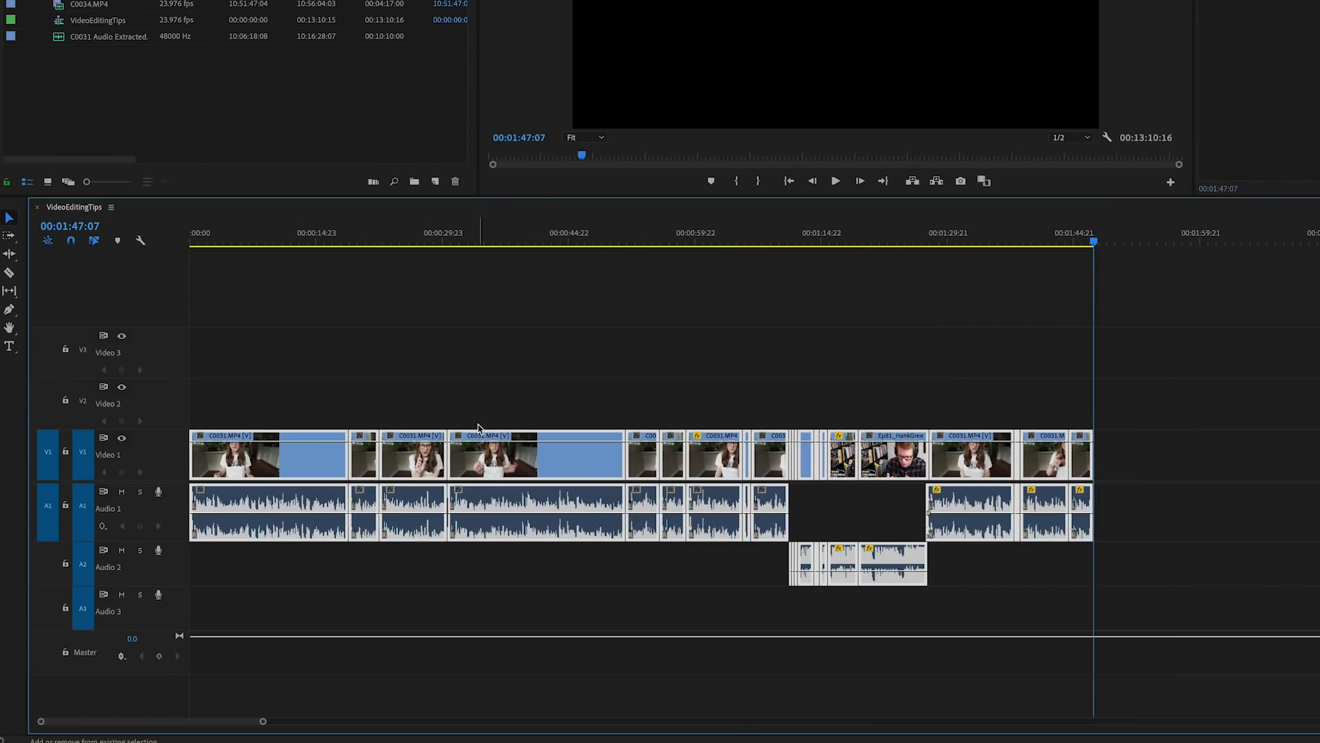
{"action": "key", "text": "shift+super+d"}
{"action": "key", "text": "4"}
{"action": "key", "text": "4"}
{"action": "key", "text": "4"}
{"action": "key", "text": "4"}
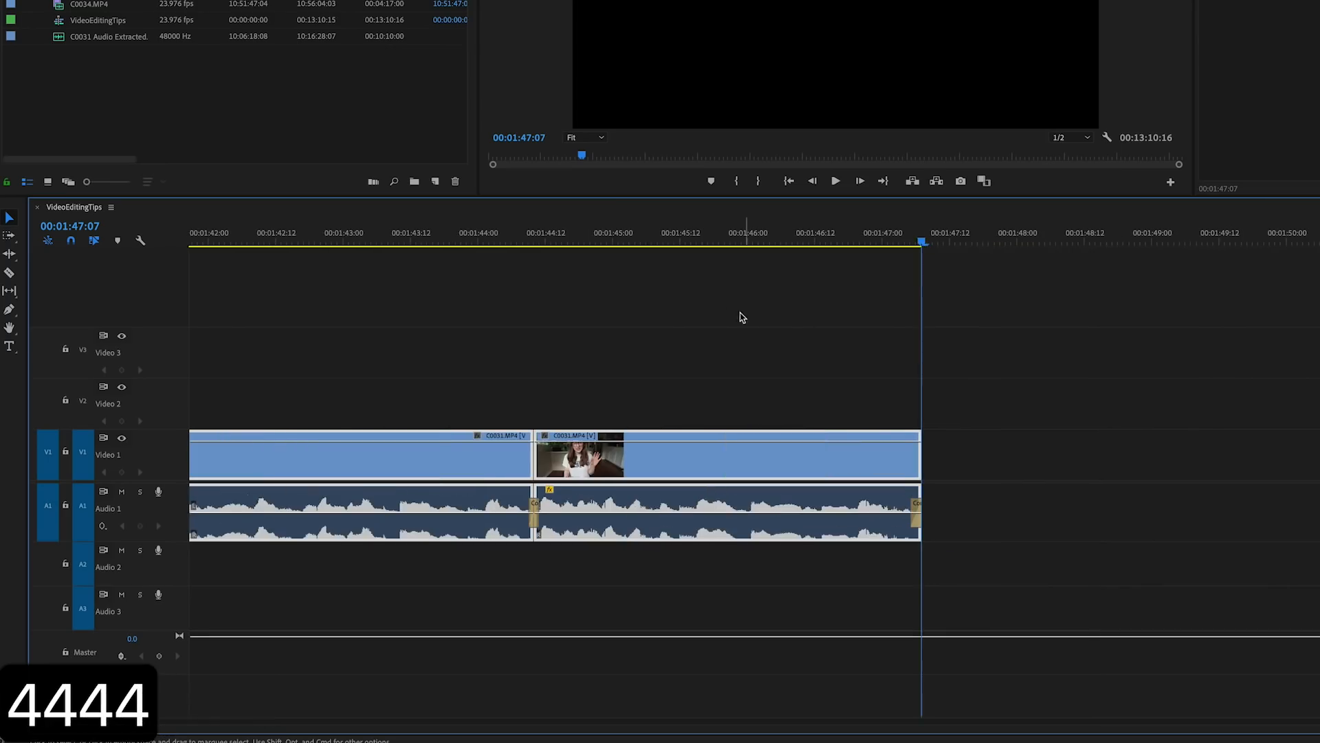
{"action": "scroll", "coordinate": [727, 316], "scroll_direction": "left", "scroll_amount": 15}
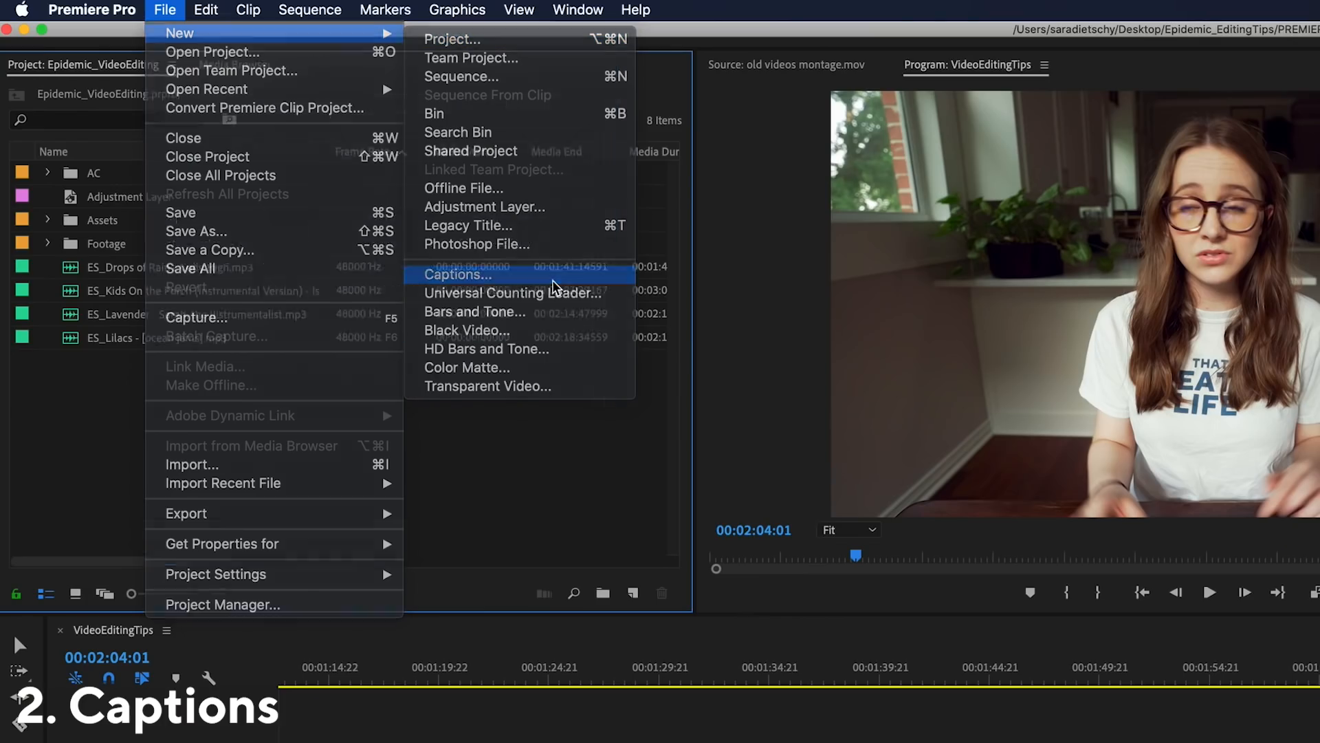
- Create a 1920 x 1080, 23.976 fps Open Captions item, place it on Video 3 around 00:02:04:01 and open it for editing
{"action": "left_click", "coordinate": [553, 275]}
{"action": "left_click", "coordinate": [766, 253]}
{"action": "left_click", "coordinate": [756, 381]}
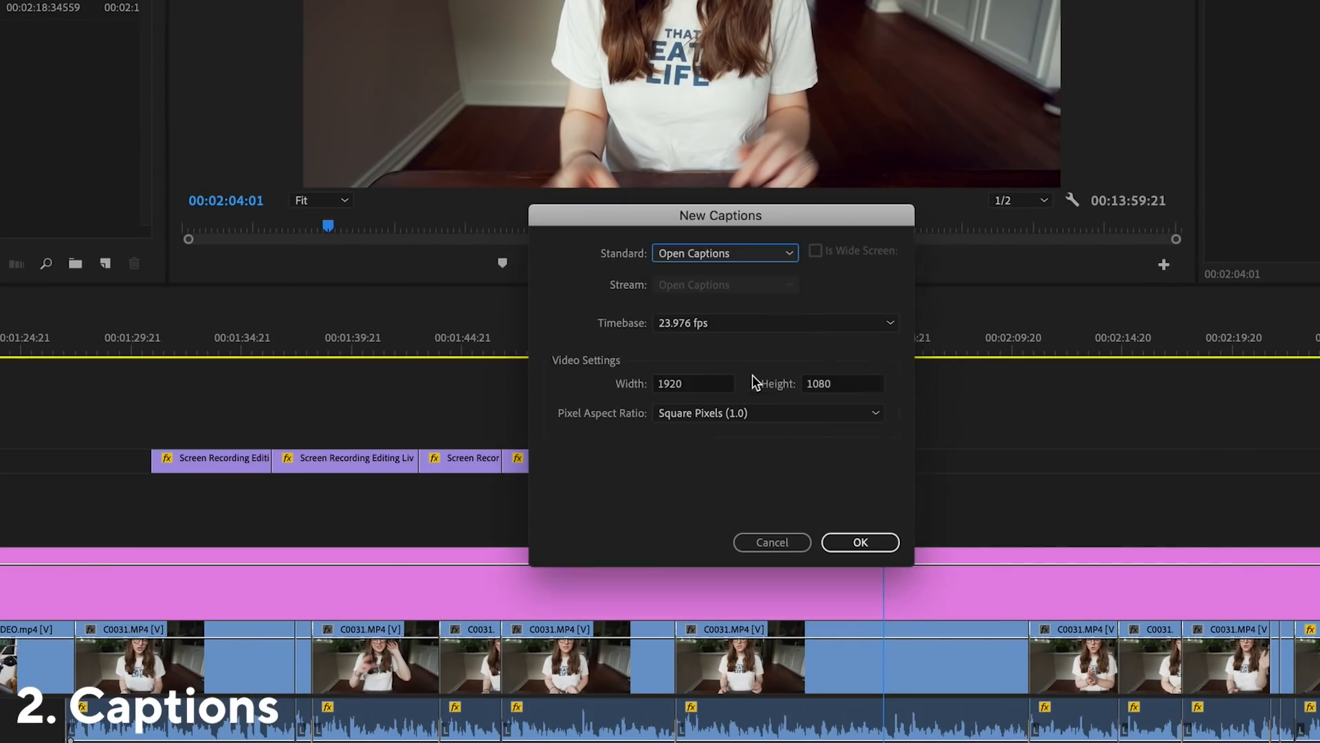
{"action": "left_click", "coordinate": [851, 541]}
{"action": "left_click_drag", "start_coordinate": [57, 200], "coordinate": [585, 440]}
{"action": "left_click_drag", "start_coordinate": [585, 440], "coordinate": [818, 481]}
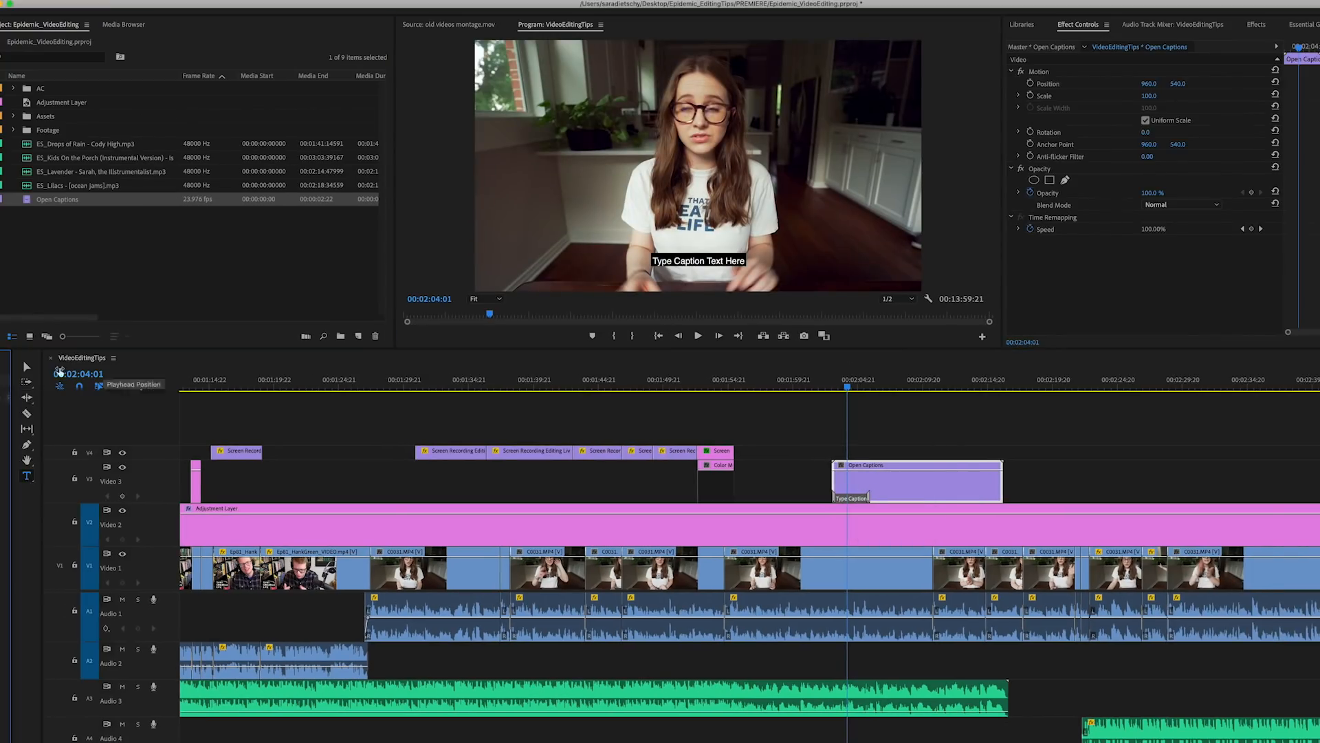
{"action": "double_click", "coordinate": [829, 497]}
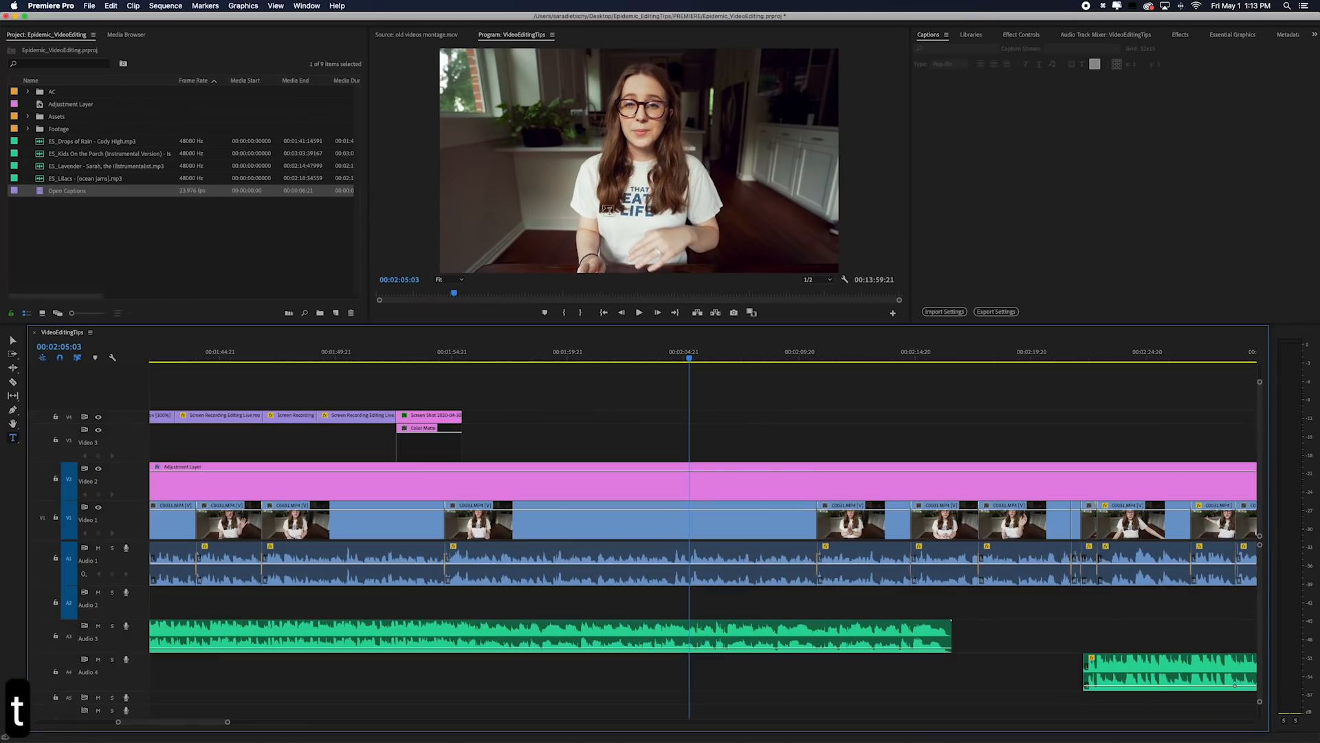
- Add a title reading "I just use the new Title tool" over the video at 00:02:05:03 with the Type tool
{"action": "left_click", "coordinate": [602, 184]}
{"action": "type", "text": "I just use the new Title tool"}
- Set the background colour of the entire title text to black (000000)
{"action": "key", "text": "super+a"}
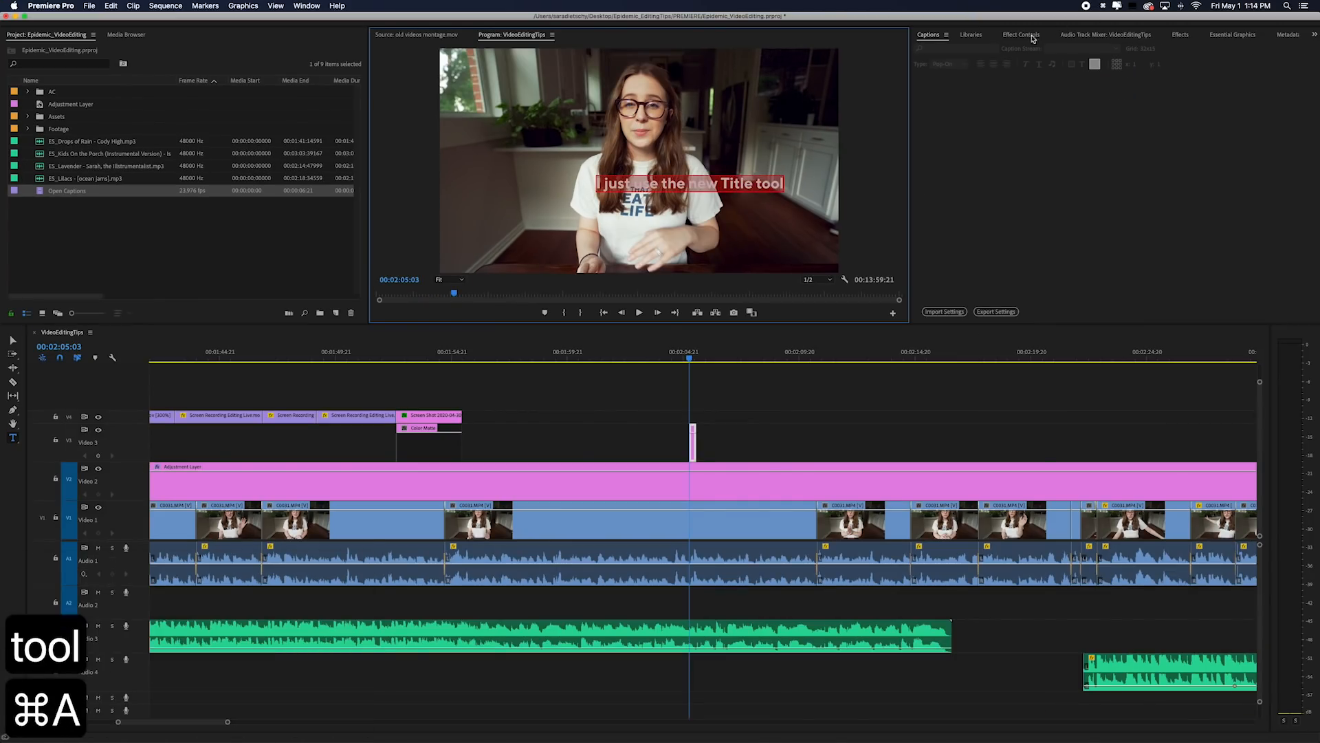
{"action": "left_click", "coordinate": [1240, 36]}
{"action": "scroll", "coordinate": [939, 241], "scroll_direction": "down", "scroll_amount": 5}
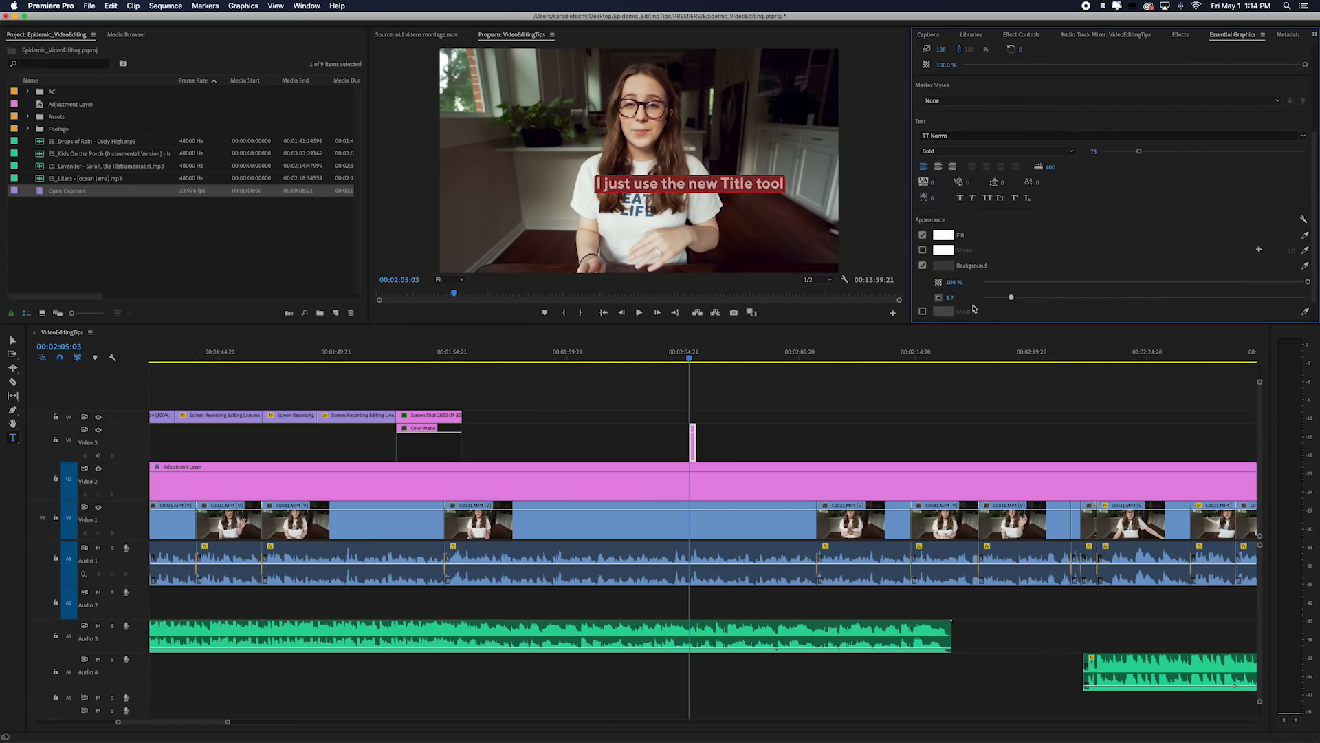
{"action": "left_click", "coordinate": [941, 268]}
{"action": "left_click", "coordinate": [770, 176]}
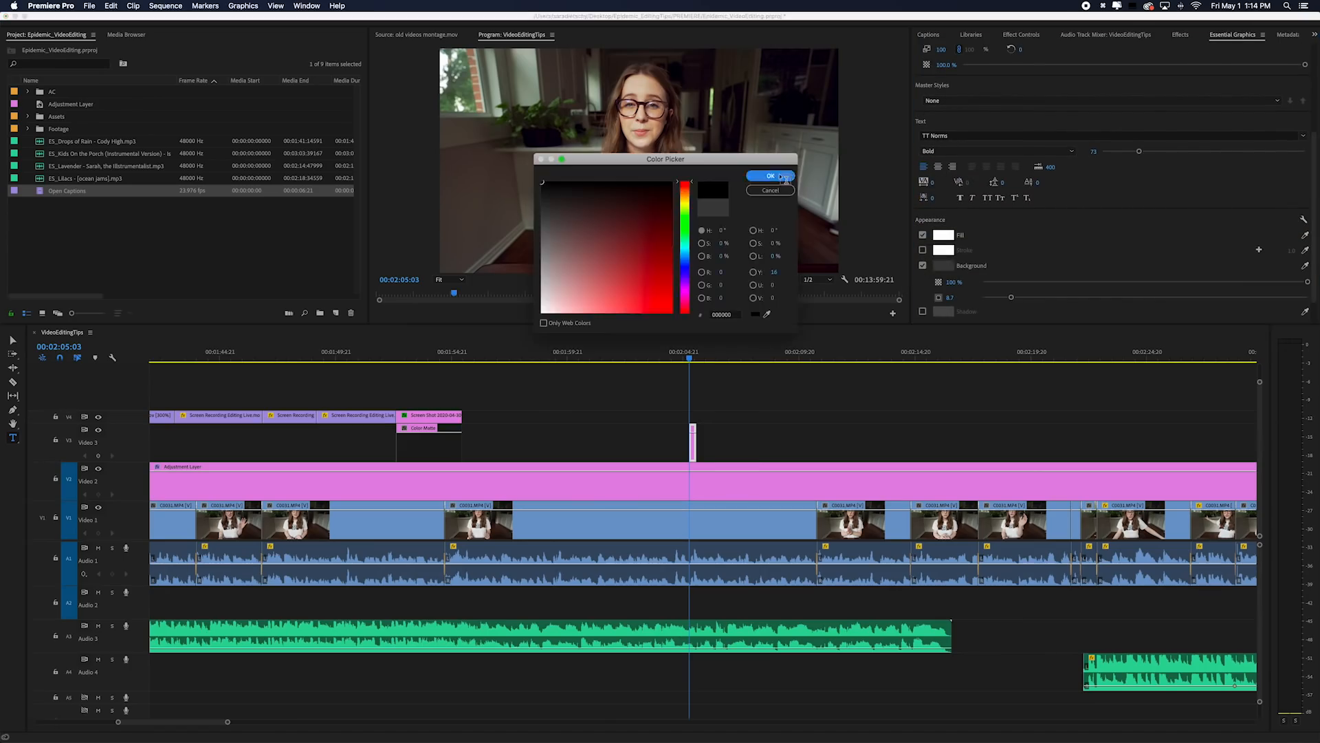
{"action": "left_click", "coordinate": [770, 176]}
- Centre the title horizontally in the frame and lower it to a vertical position of 958.3
{"action": "scroll", "coordinate": [918, 65], "scroll_direction": "up", "scroll_amount": 1}
{"action": "scroll", "coordinate": [918, 66], "scroll_direction": "up", "scroll_amount": 3}
{"action": "left_click", "coordinate": [1027, 102]}
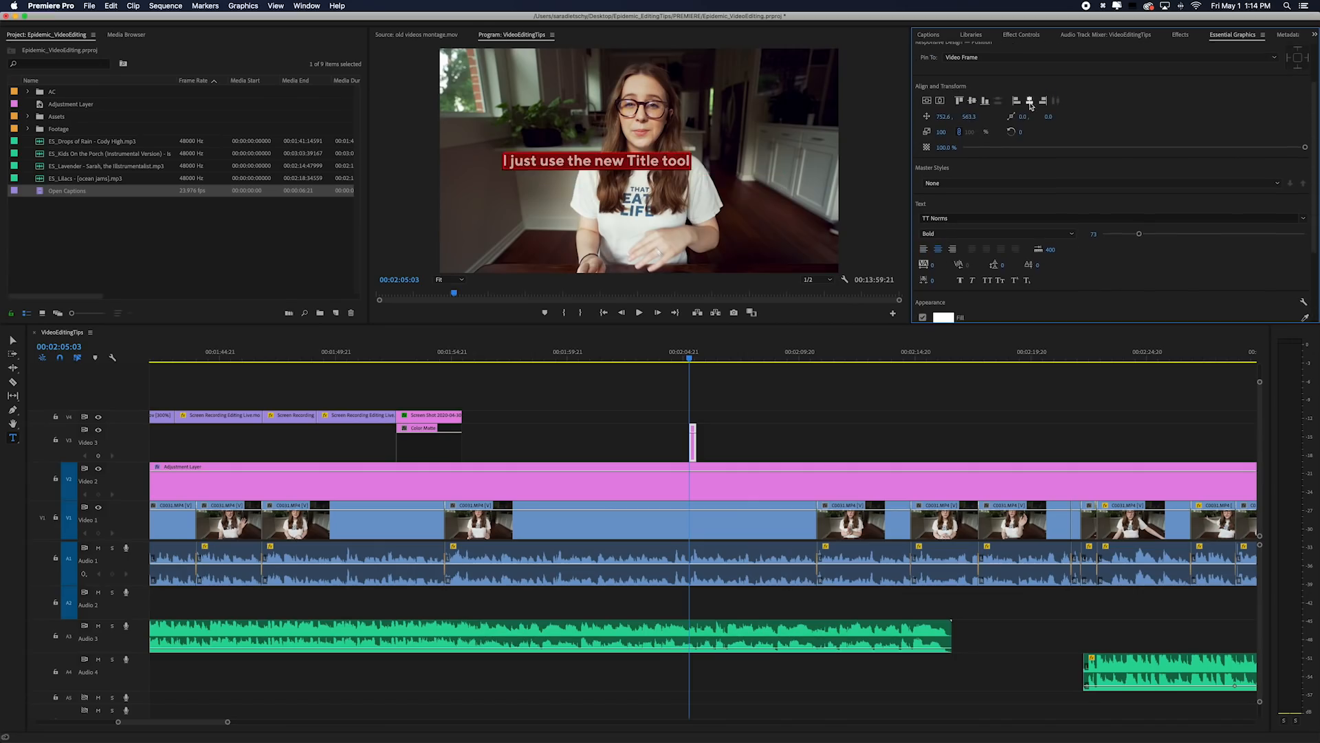
{"action": "left_click_drag", "start_coordinate": [981, 121], "coordinate": [1073, 121]}
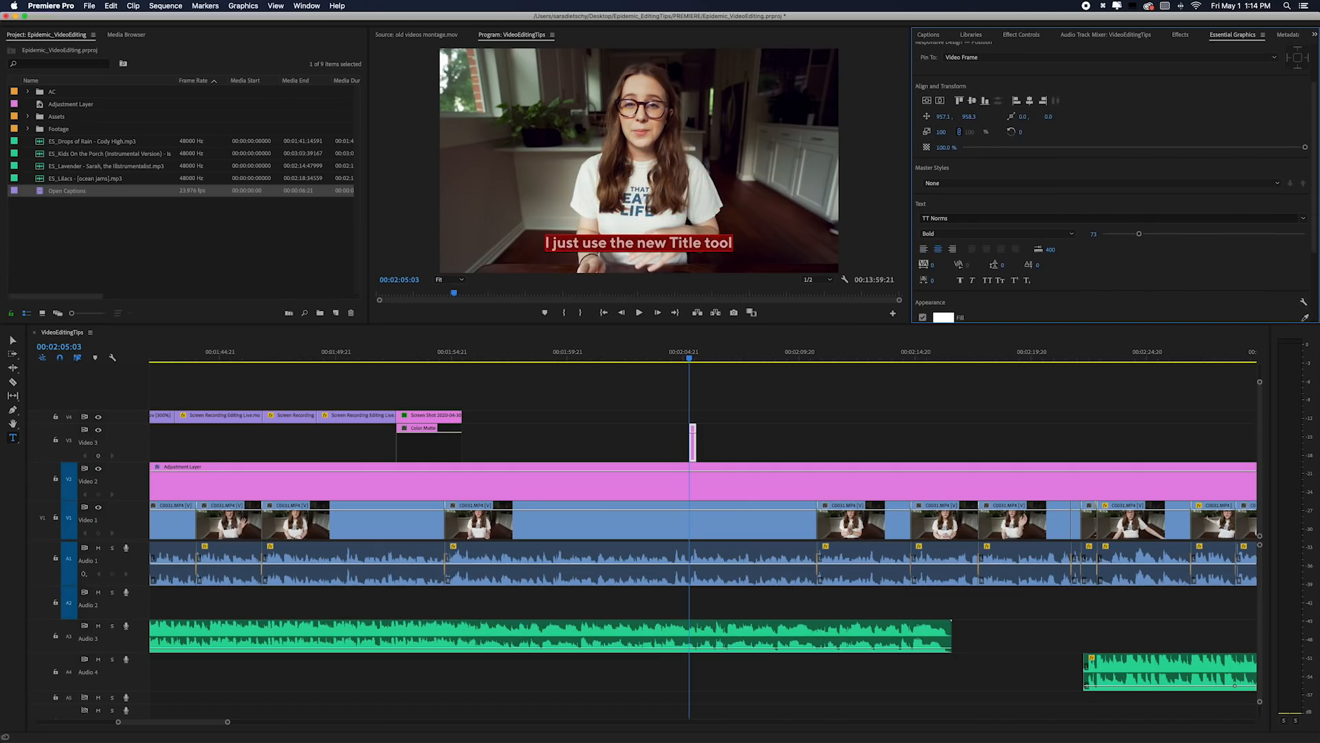
- Extend the title clip on Video 3 to about 00:02:11 and split it at 00:02:07:00
{"action": "left_click_drag", "start_coordinate": [695, 445], "coordinate": [837, 446]}
{"action": "key", "text": "space"}
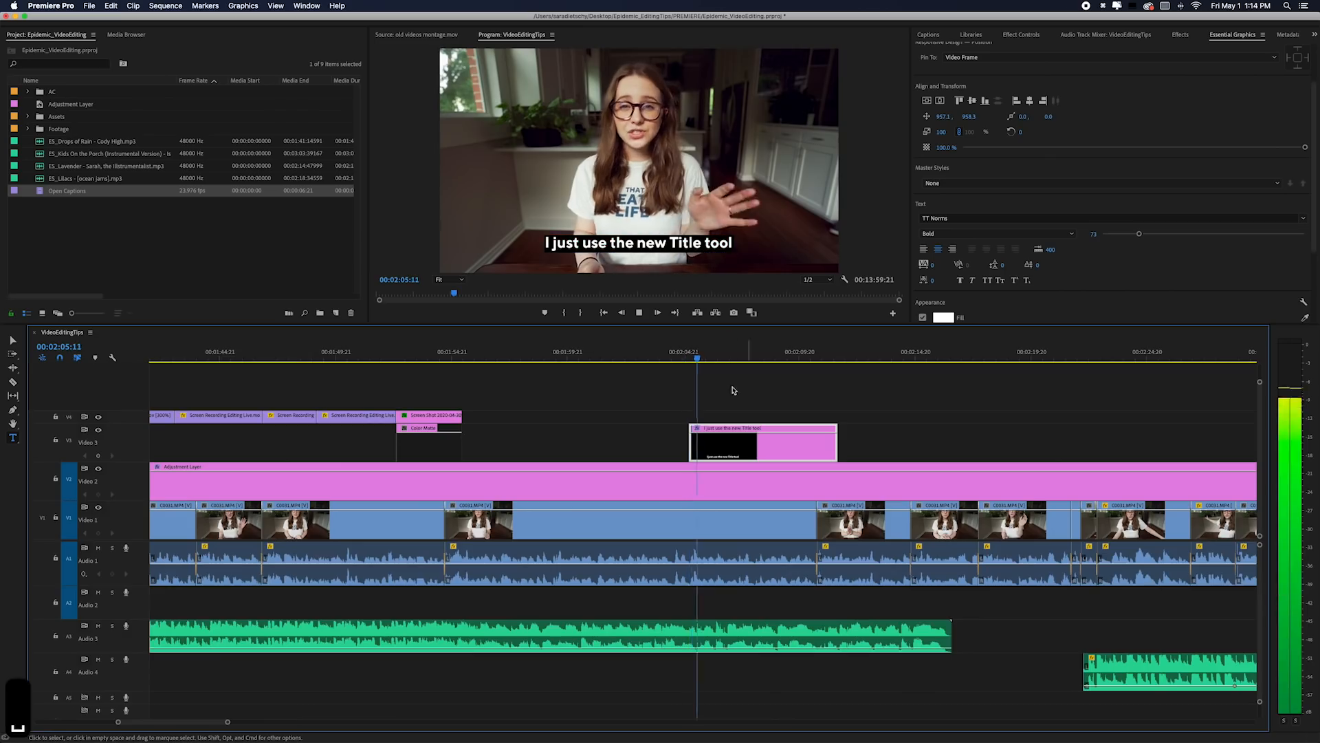
{"action": "key", "text": "="}
{"action": "key", "text": "space"}
{"action": "key", "text": "c"}
{"action": "left_click", "coordinate": [764, 453]}
{"action": "key", "text": "v"}
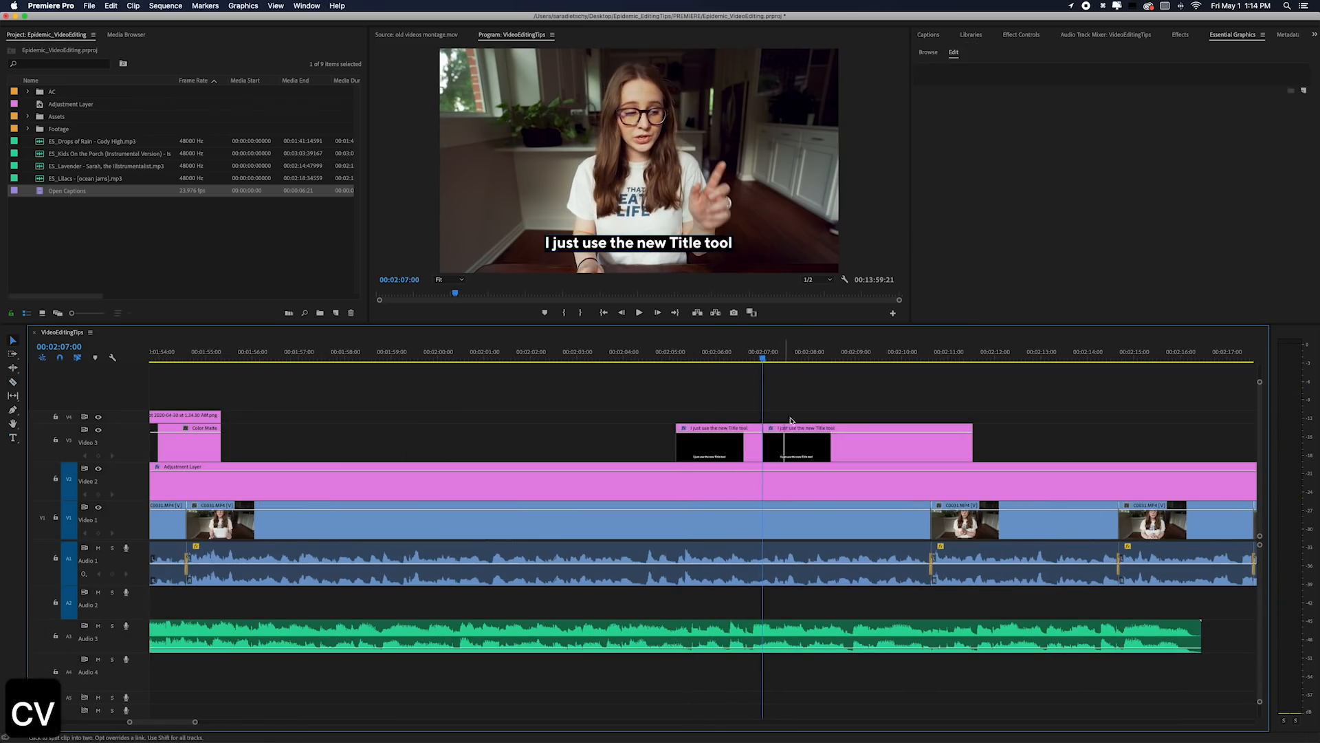
- Replace the text of the second title segment with the next caption line, starting "When you pre"
{"action": "key", "text": "space"}
{"action": "key", "text": "space"}
{"action": "key", "text": "t"}
{"action": "left_click", "coordinate": [665, 242]}
{"action": "key", "text": "super+a"}
{"action": "type", "text": "When you pre"}
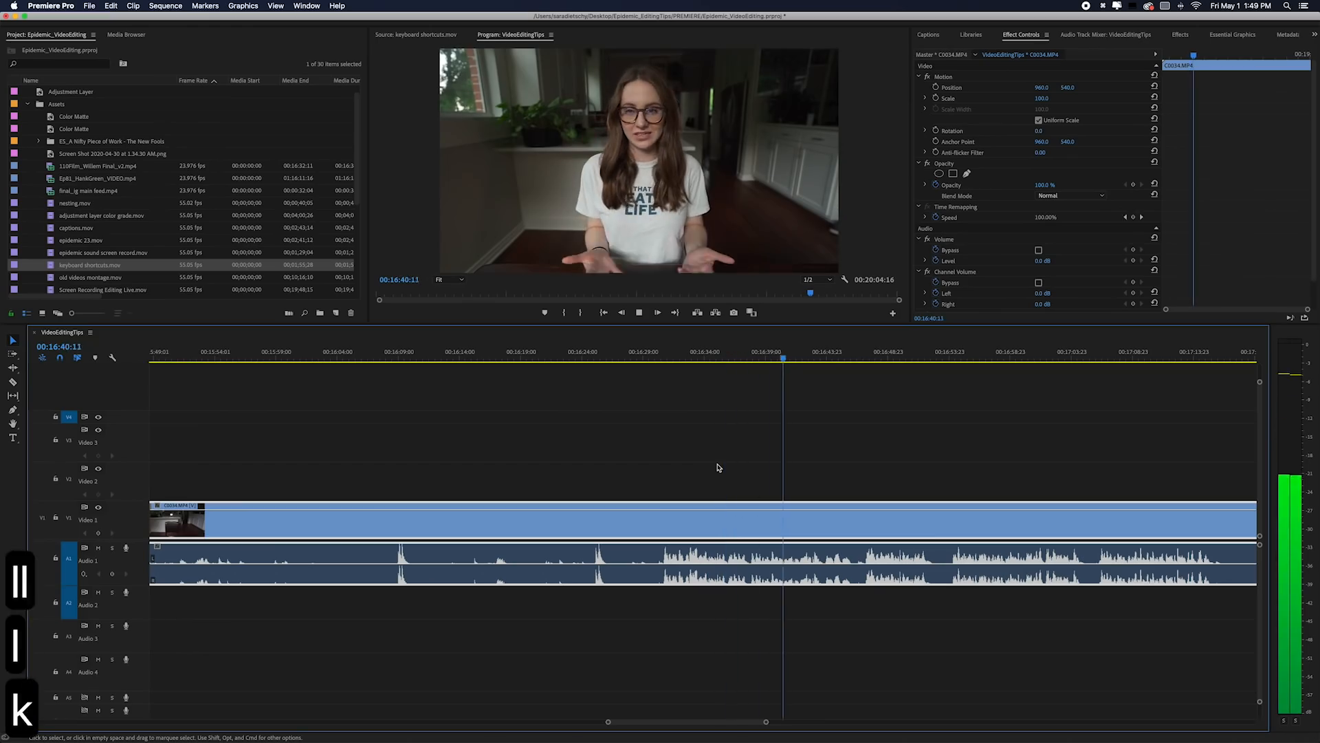
- Shuttle playback of the C0034.MP4 clip backward and forward at varying speeds around 00:16:38
{"action": "key", "text": "j"}
{"action": "key", "text": "j"}
{"action": "key", "text": "k"}
{"action": "key", "text": "f"}
{"action": "key", "text": "f"}
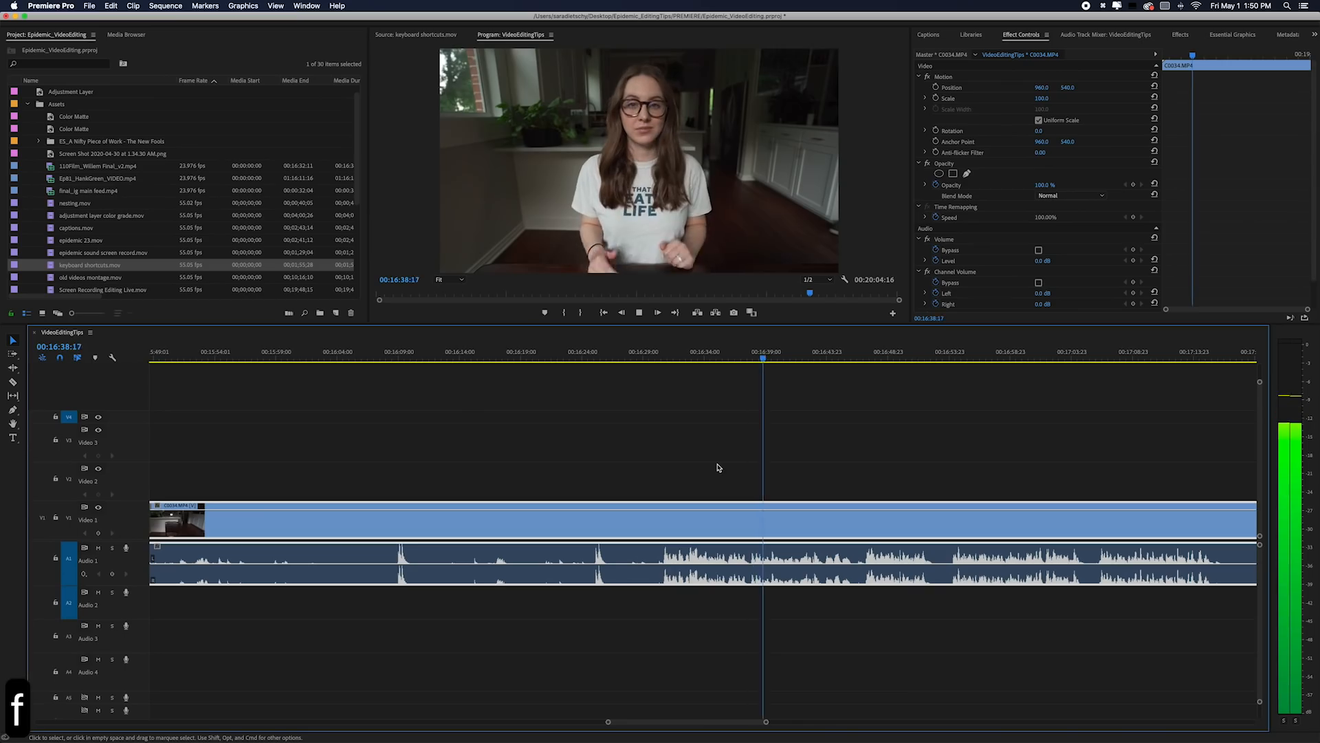
{"action": "key", "text": "d"}
{"action": "key", "text": "s"}
{"action": "key", "text": "s"}
{"action": "key", "text": "a"}
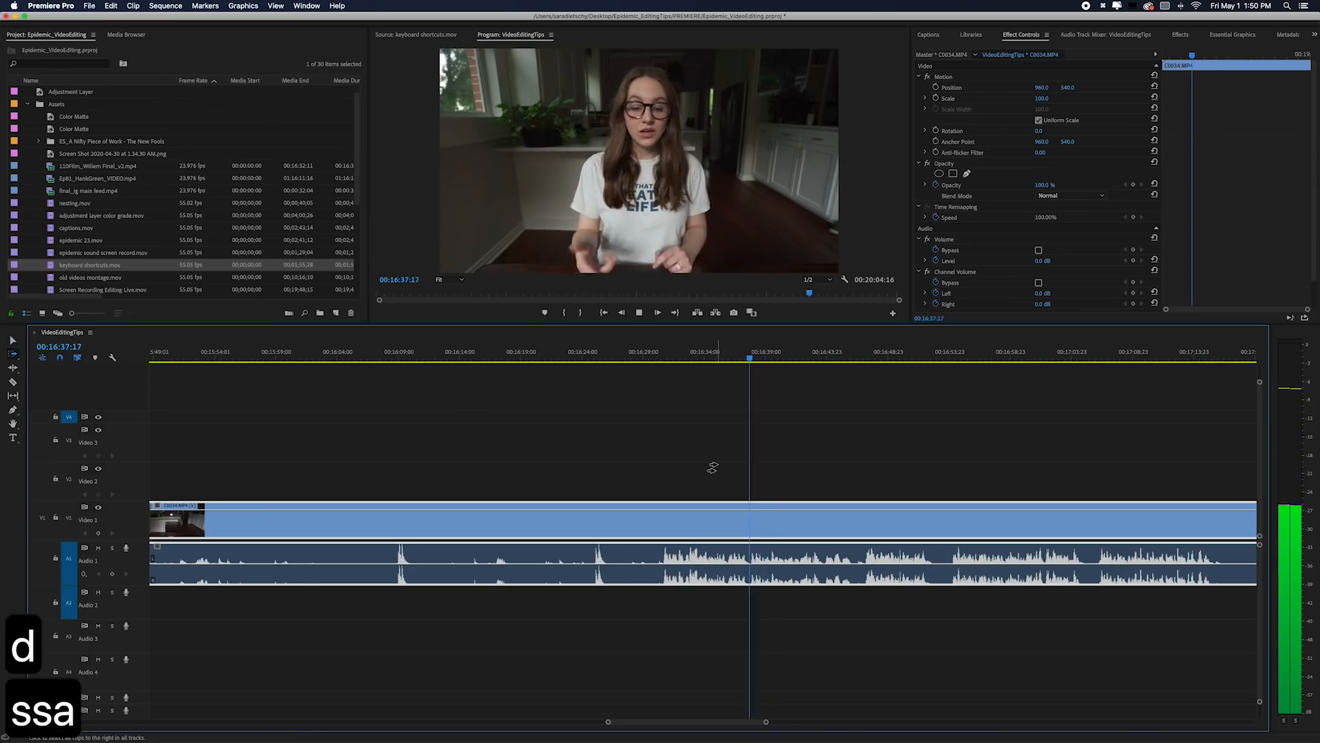
{"action": "key", "text": "s"}
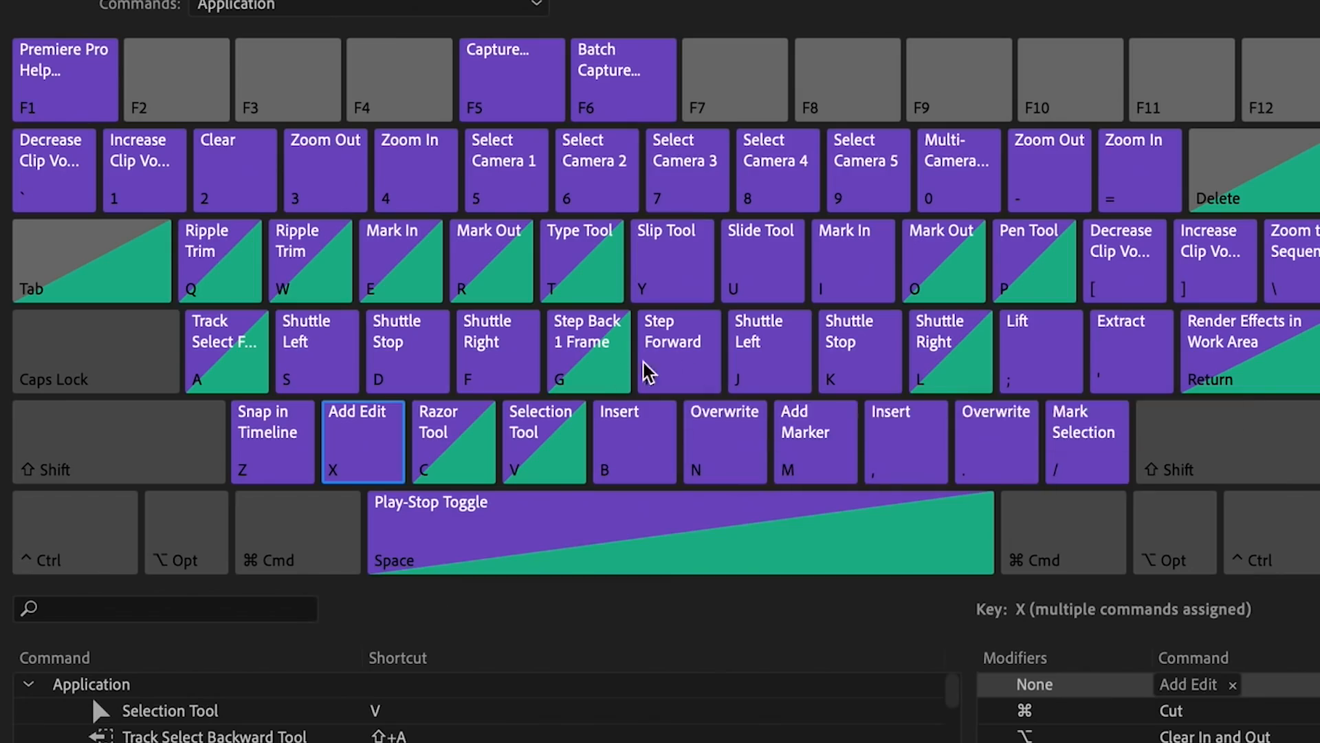
- Examine the keys assigned to Step Back 1 Frame and Step Forward in the keyboard shortcut layout
{"action": "left_click", "coordinate": [568, 336]}
{"action": "left_click", "coordinate": [687, 333]}
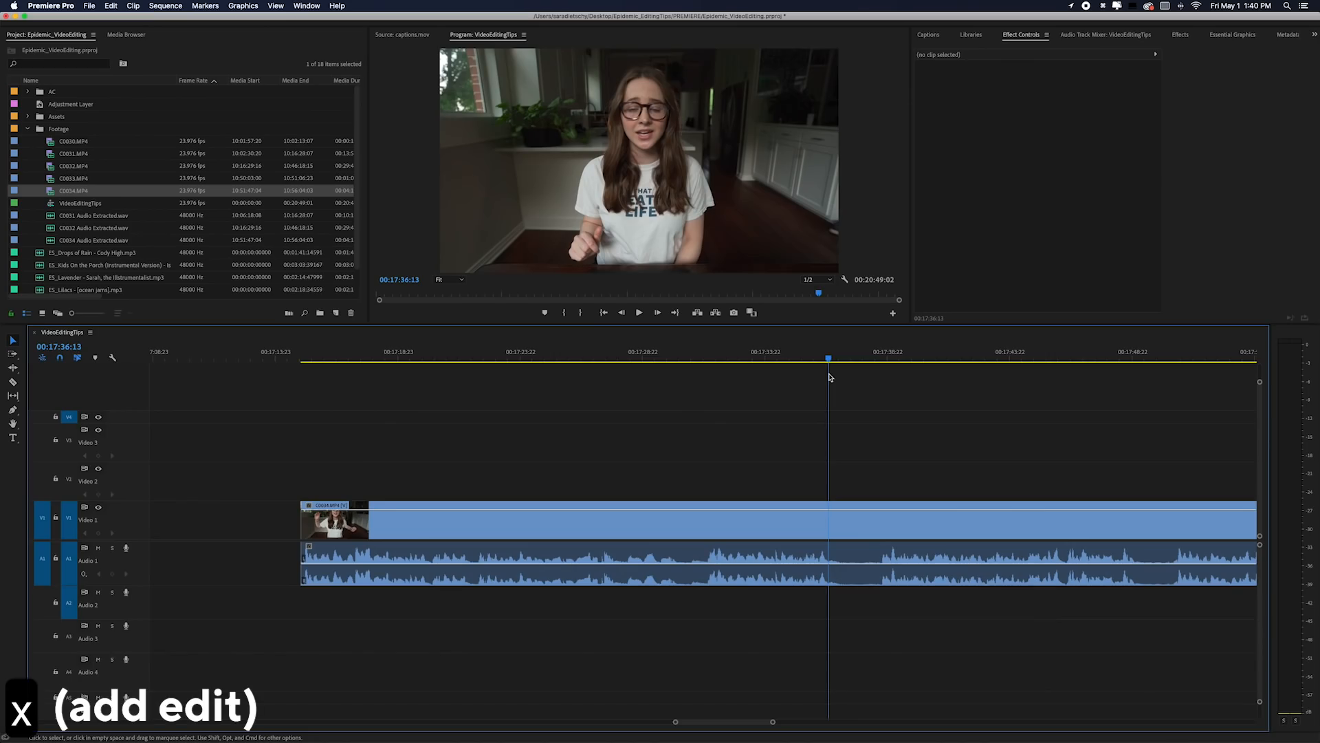
- Split the clip at 00:17:36:13 and ripple-trim the start of the following segment up to 00:17:38:15
{"action": "key", "text": "x"}
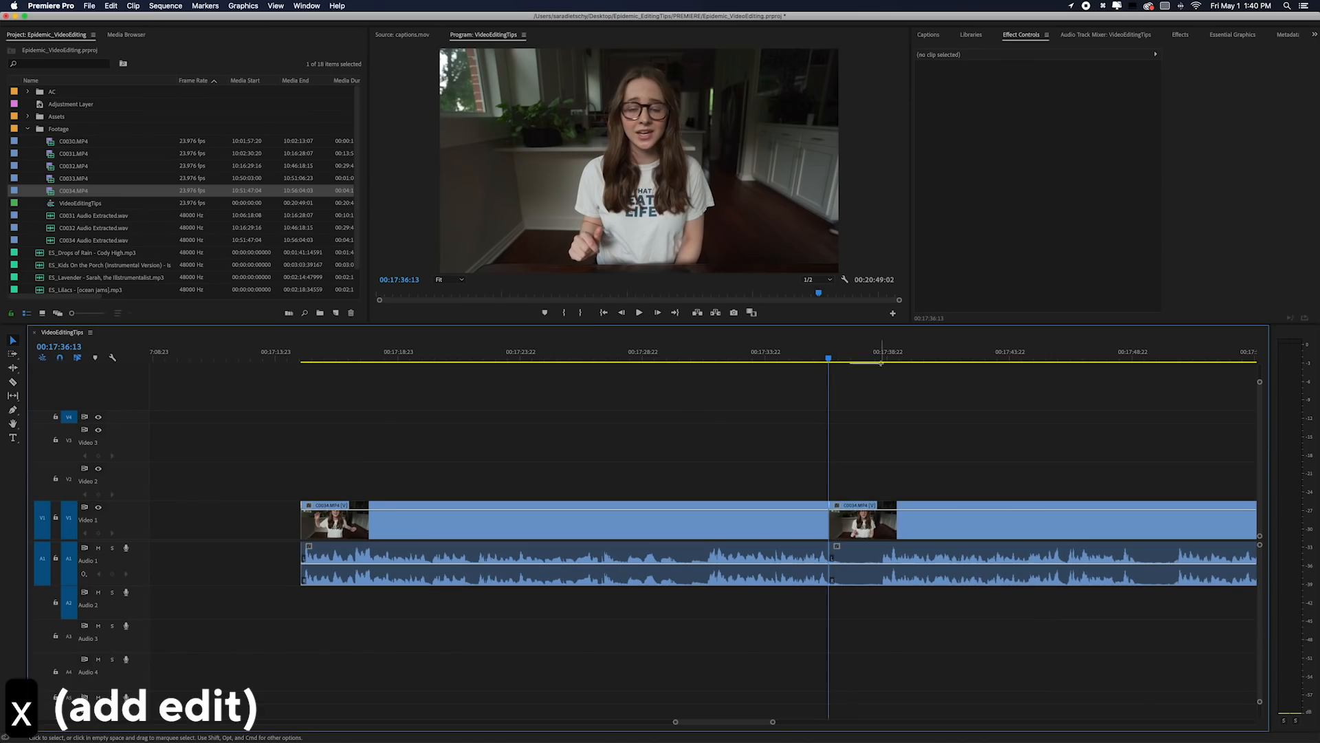
{"action": "left_click_drag", "start_coordinate": [889, 365], "coordinate": [882, 370]}
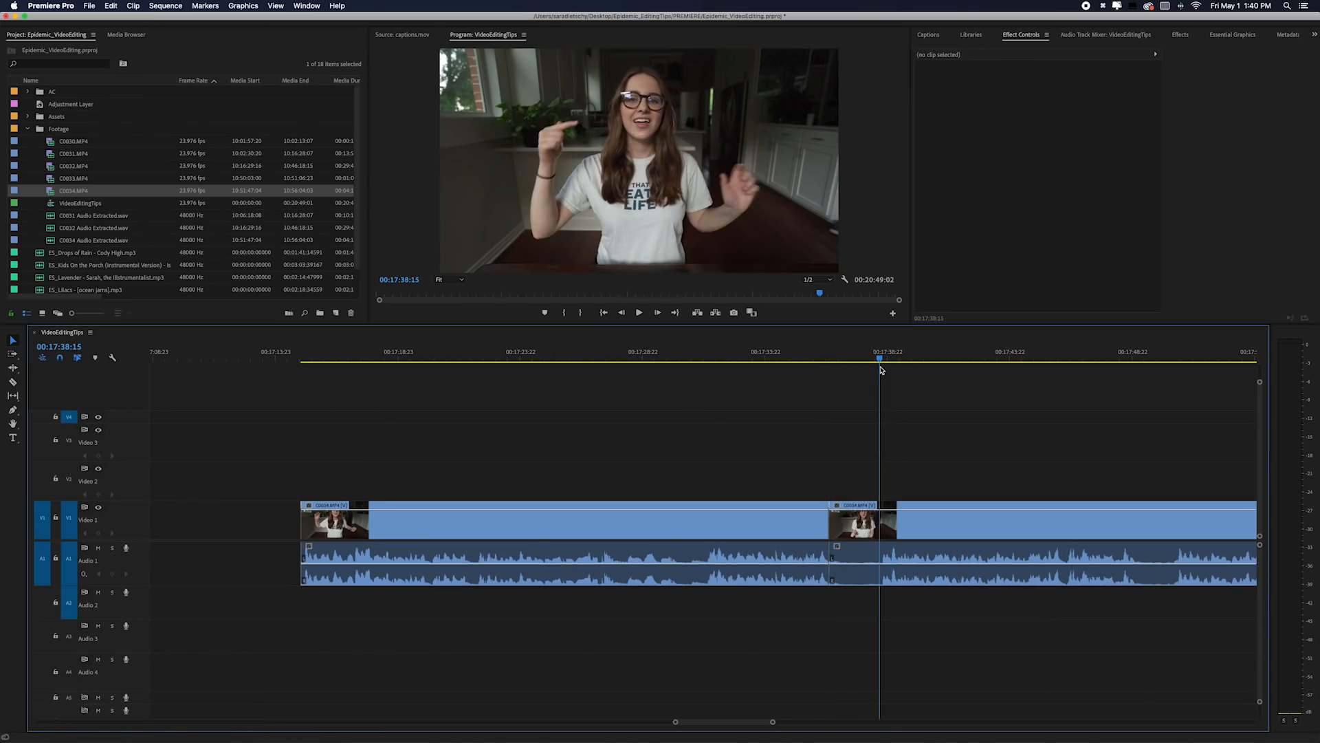
{"action": "key", "text": "q"}
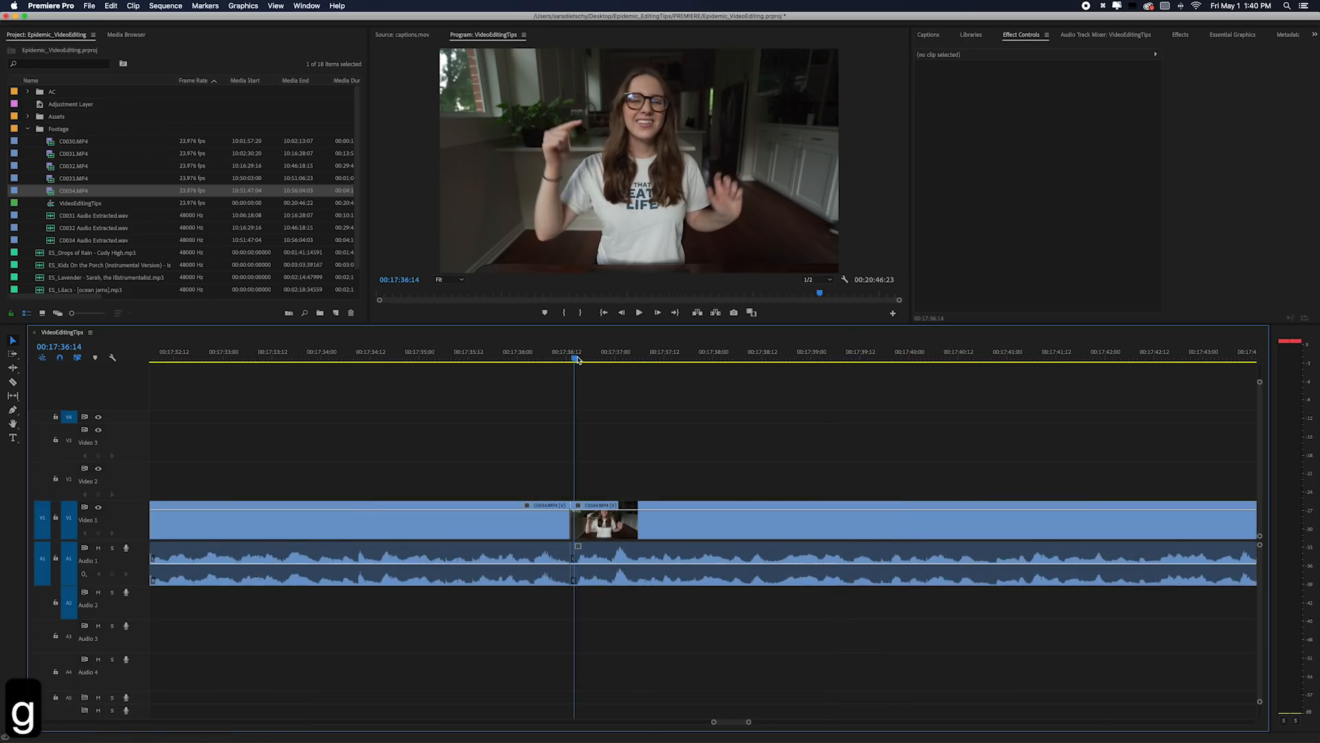
- Ripple-trim a few frames from both sides of the cut near 00:17:36:12 and play back the result
{"action": "key", "text": "q"}
{"action": "key", "text": "g"}
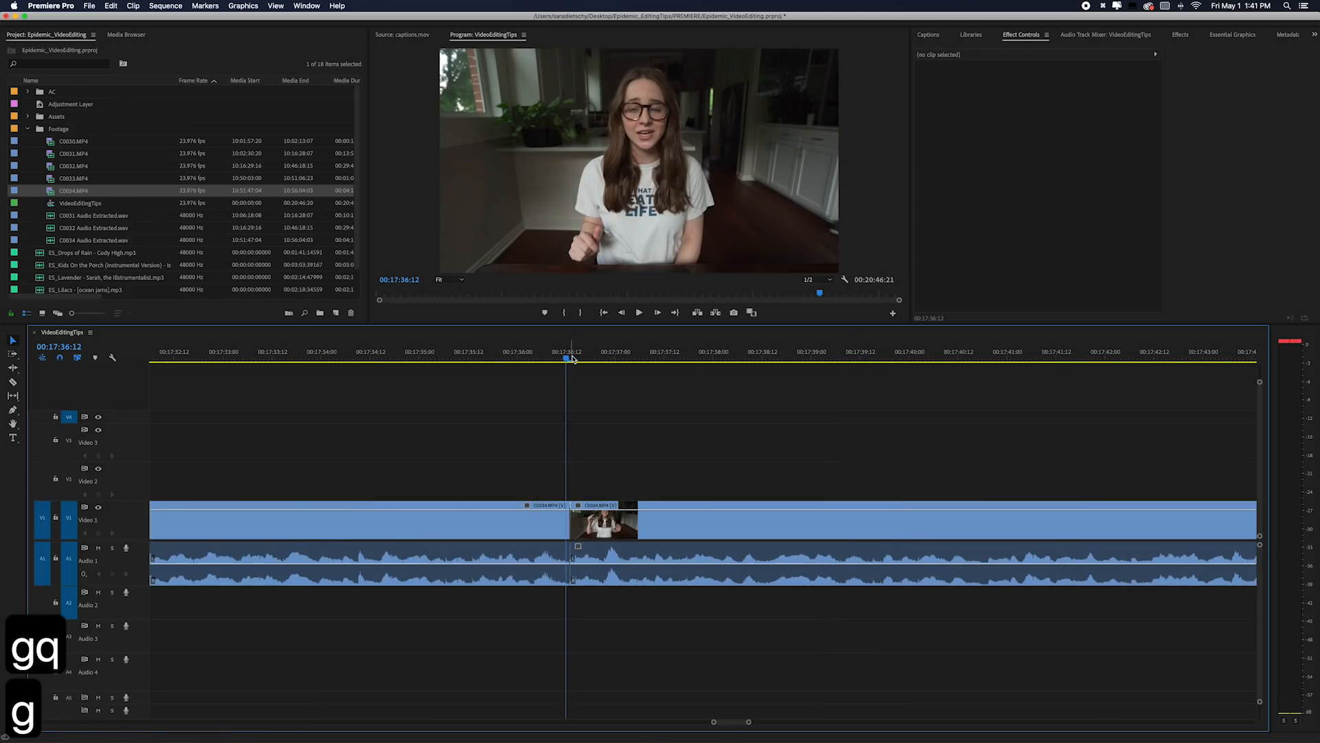
{"action": "key", "text": "w"}
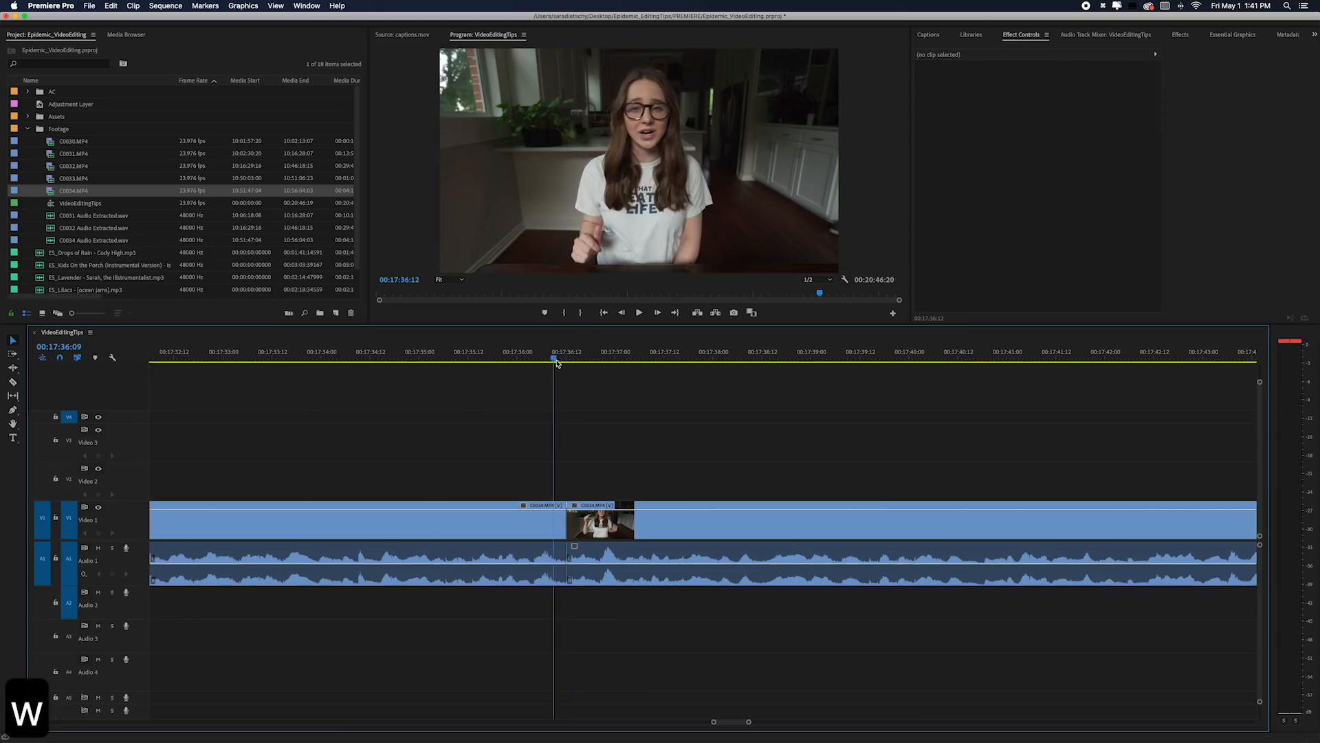
{"action": "key", "text": "space"}
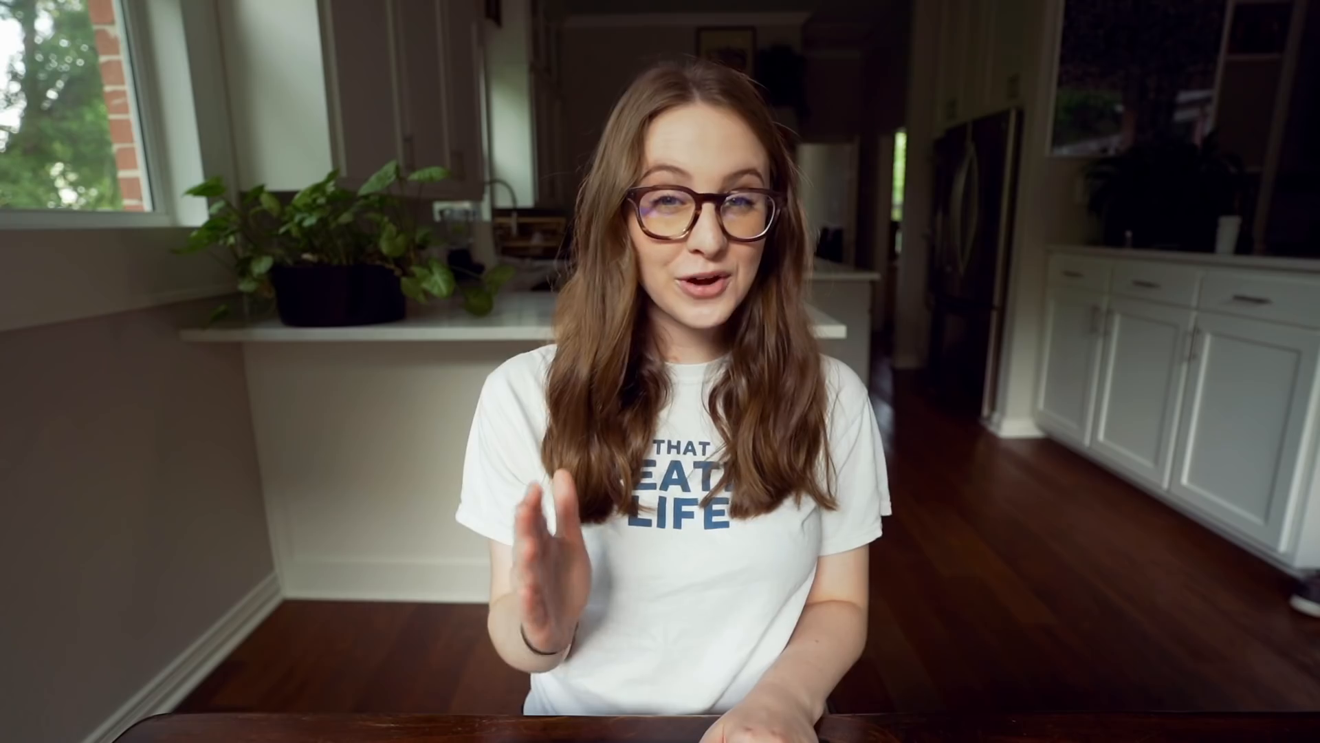